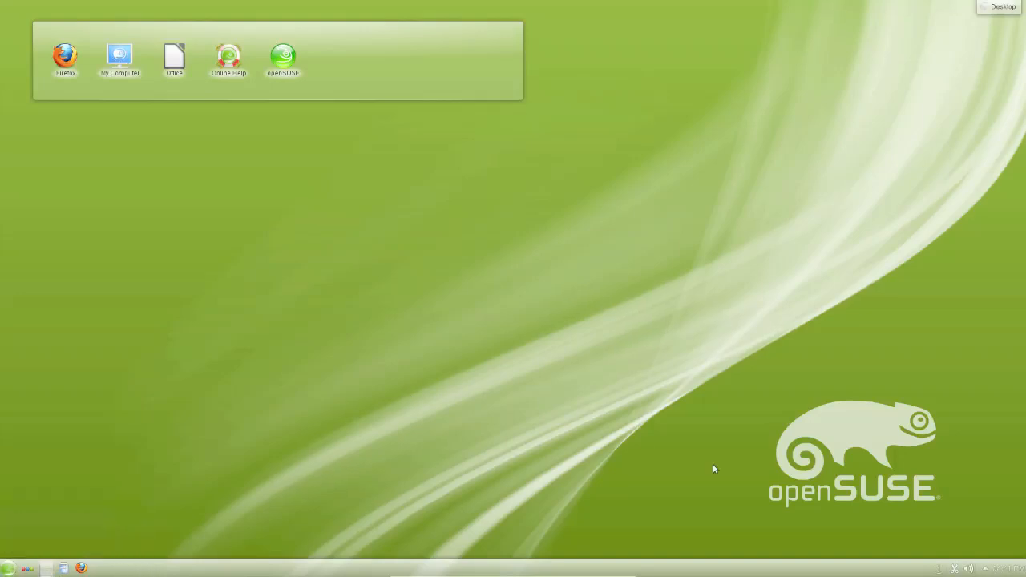
- Launch the Install/Remove Software tool from the system configuration programs and authenticate with the root password
click(9, 566)
mouse_move(85, 437)
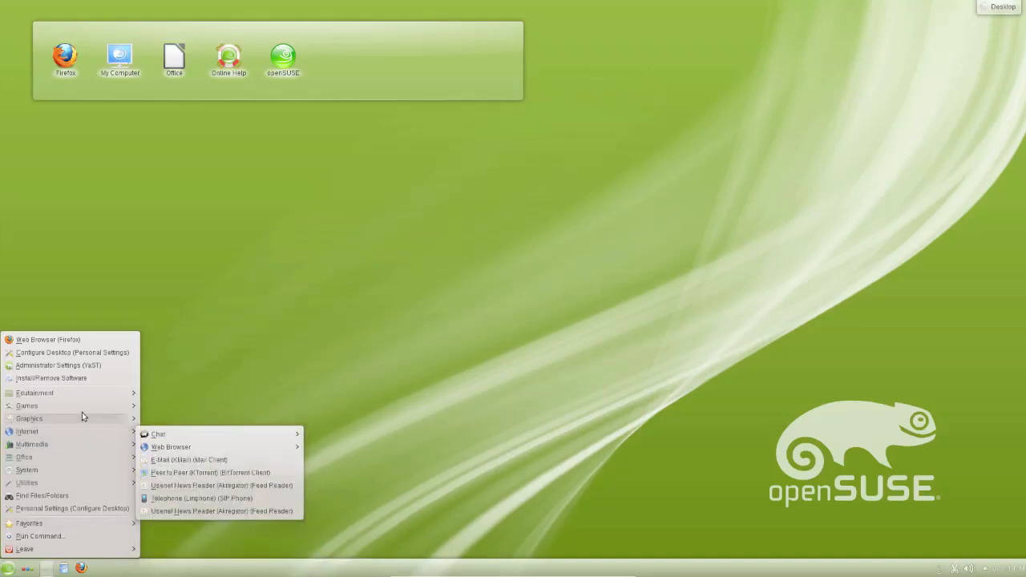
mouse_move(97, 464)
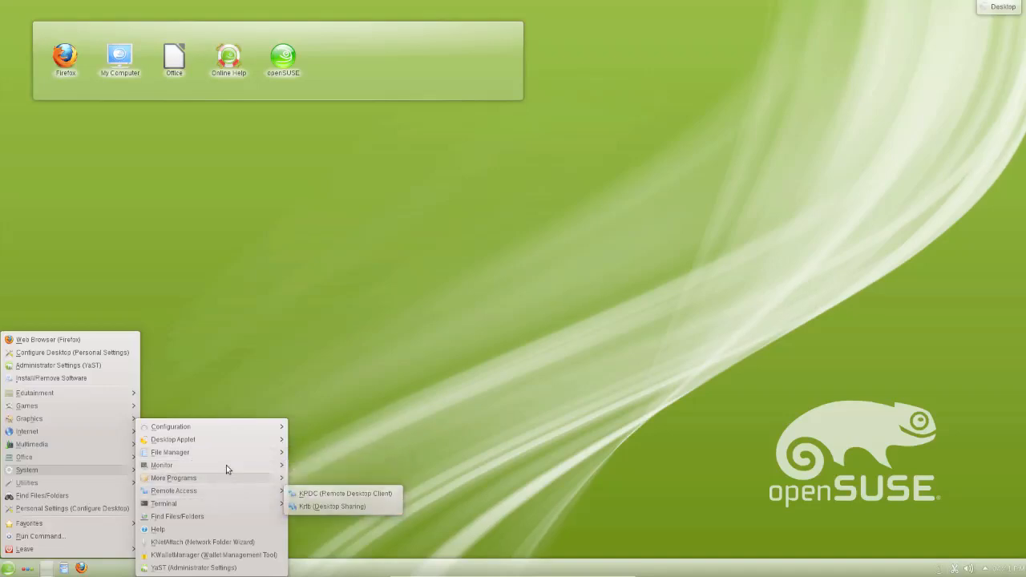
mouse_move(257, 428)
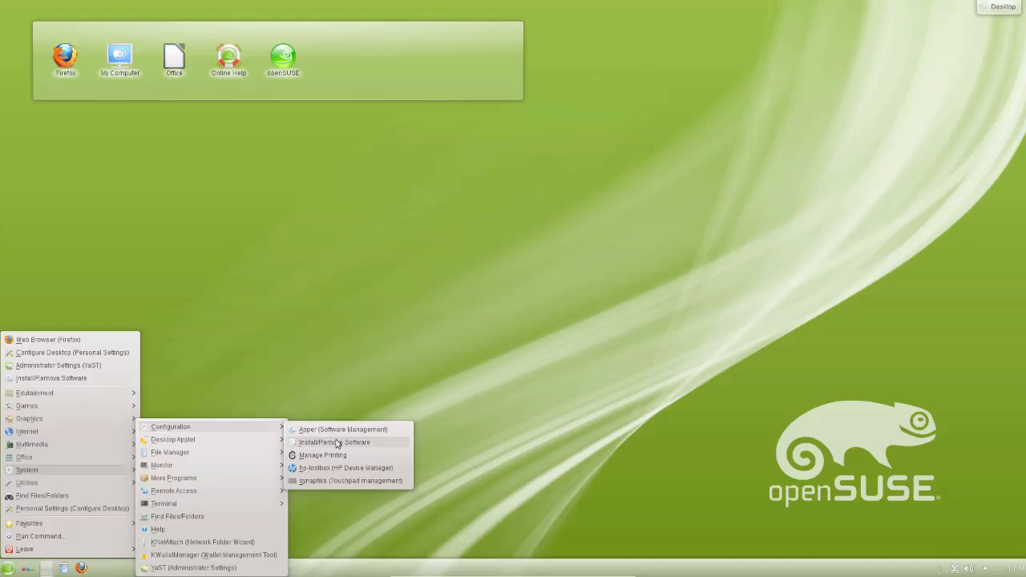
click(336, 444)
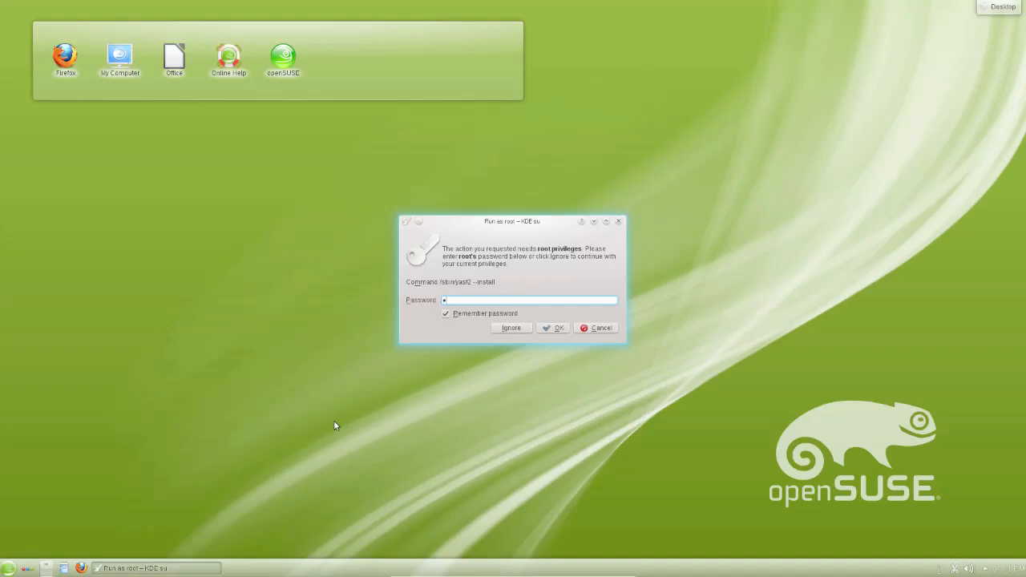
key(Return)
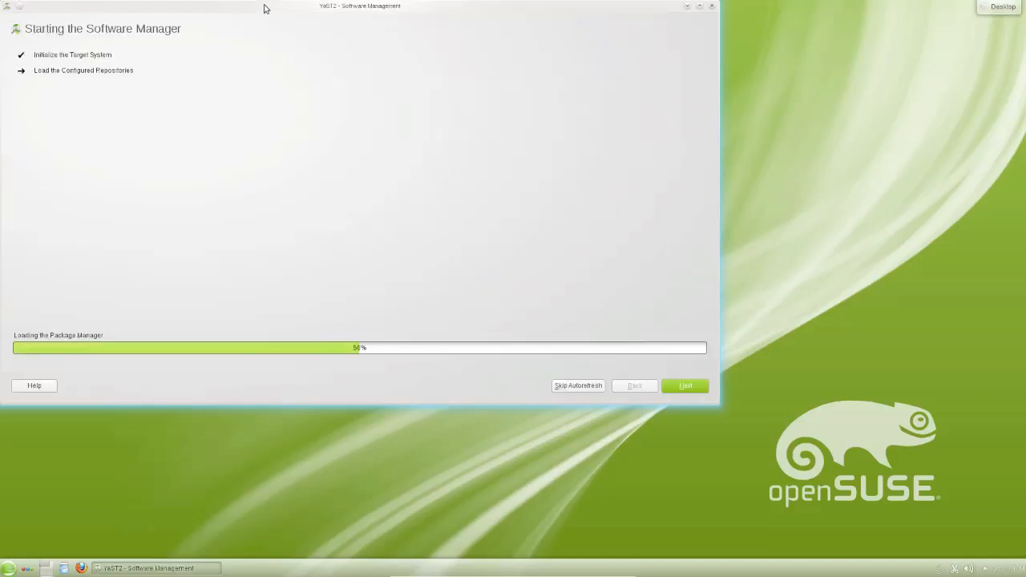
- Search the packages for samba, mark samba-repo-network_samba_STABLE for installation and accept the change
drag(269, 6, 400, 65)
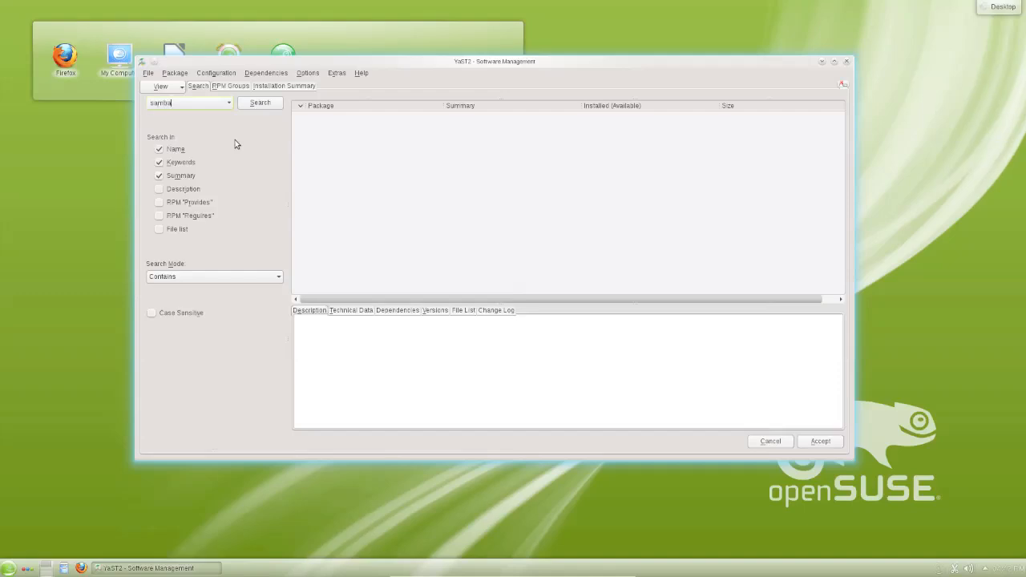
key(Return)
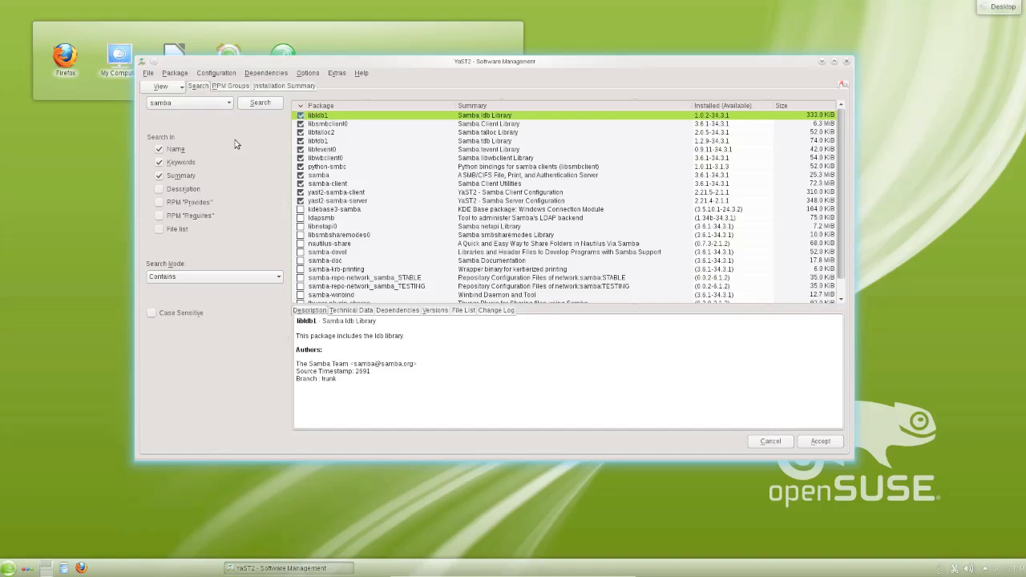
scroll(384, 207, down, 1)
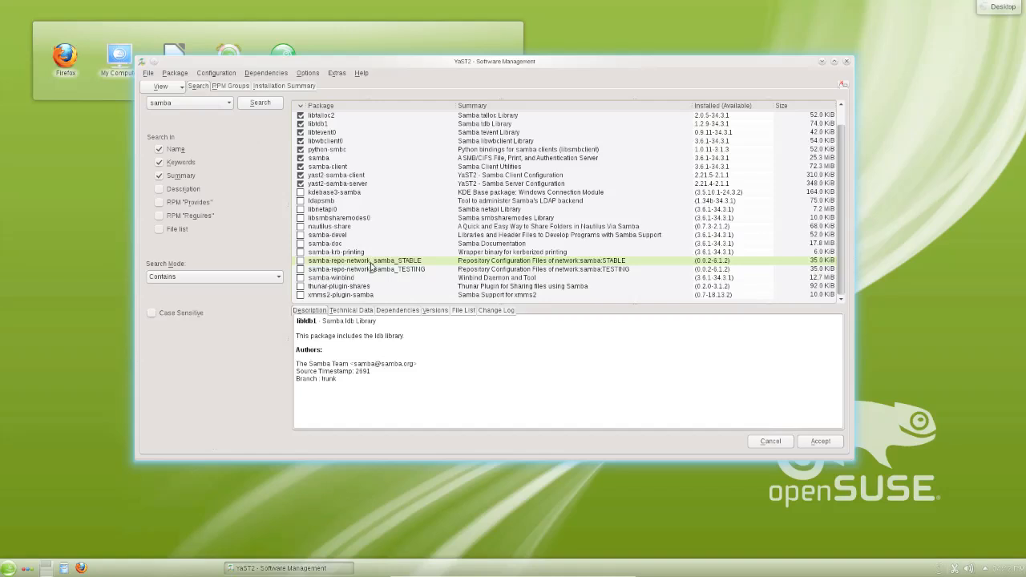
click(302, 263)
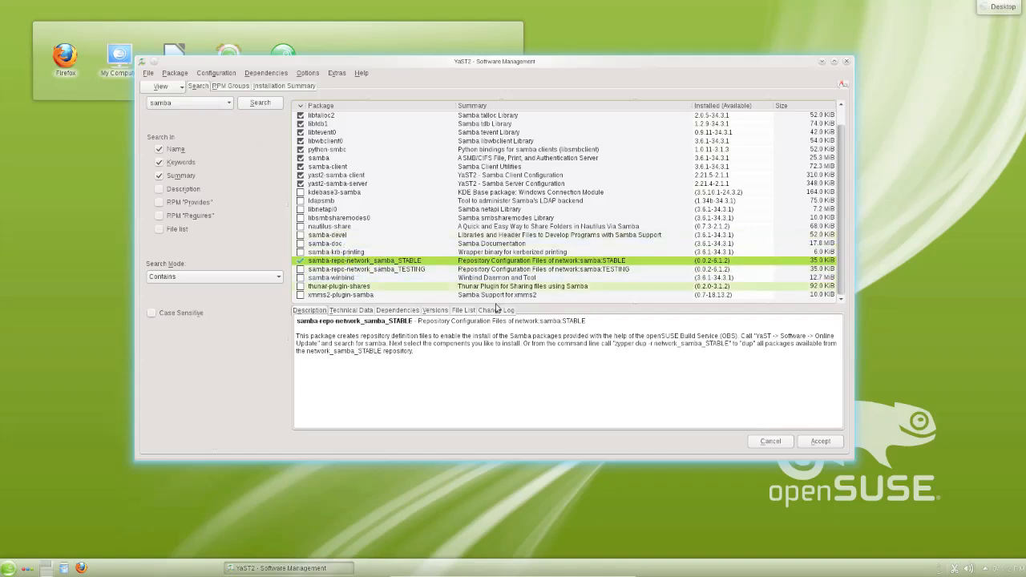
click(812, 441)
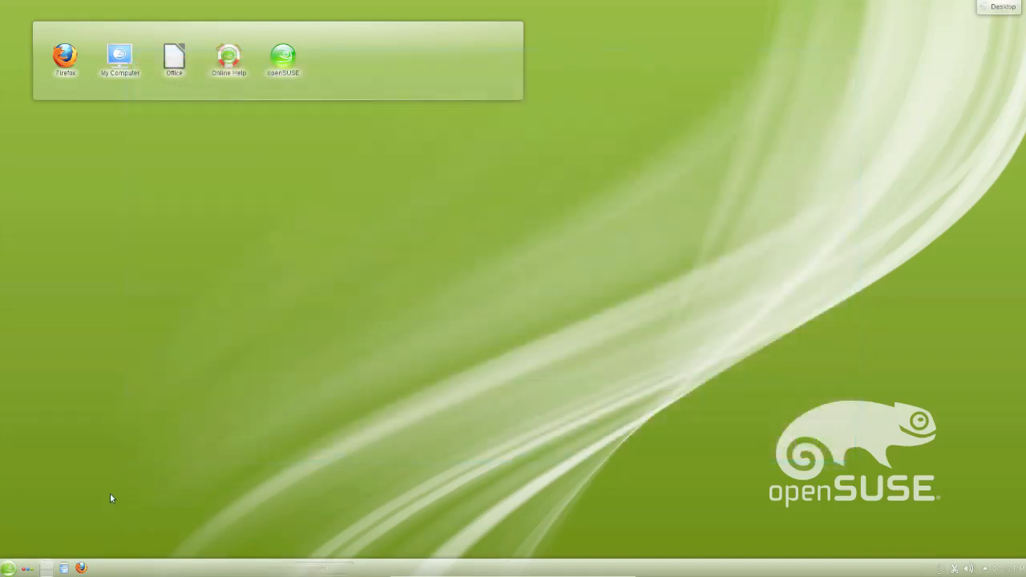
- Launch Administrator Settings (YaST) and authenticate with the root password
click(8, 567)
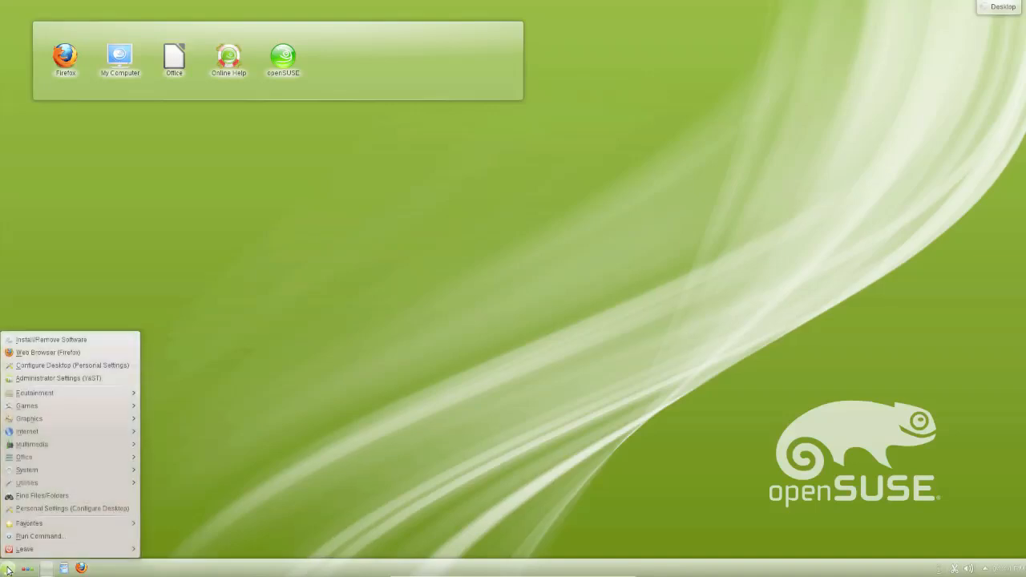
click(66, 378)
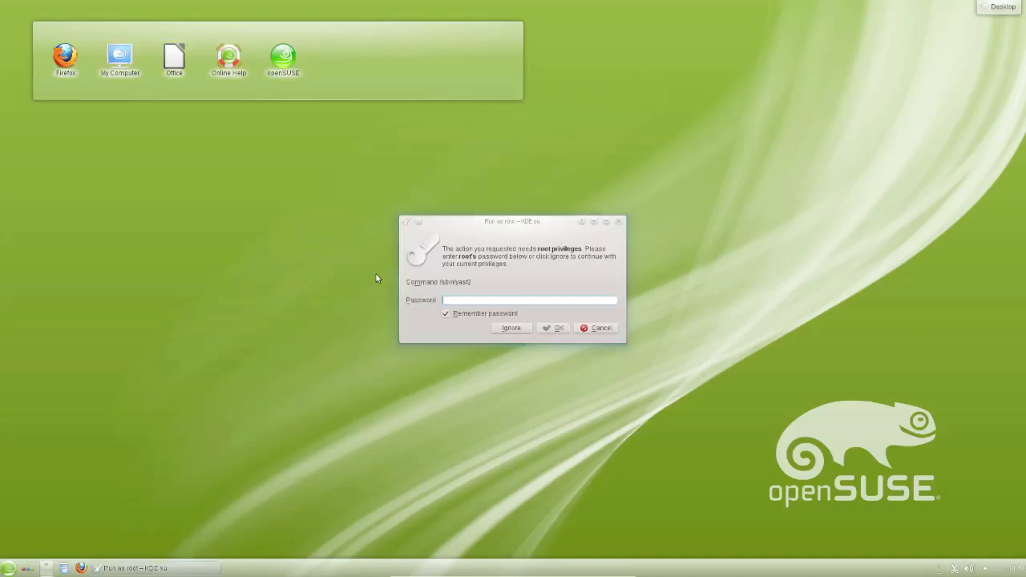
text(******)
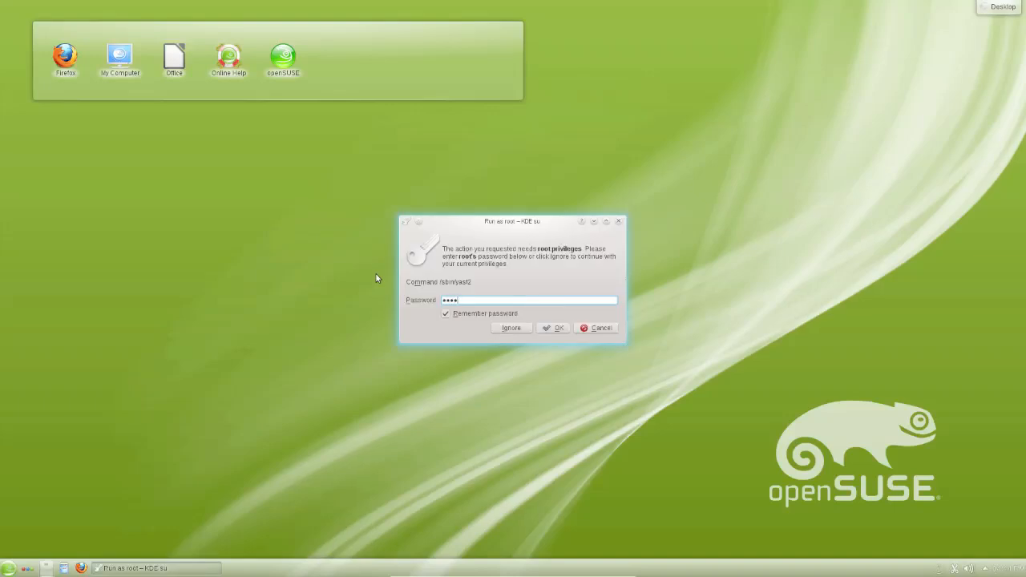
key(Return)
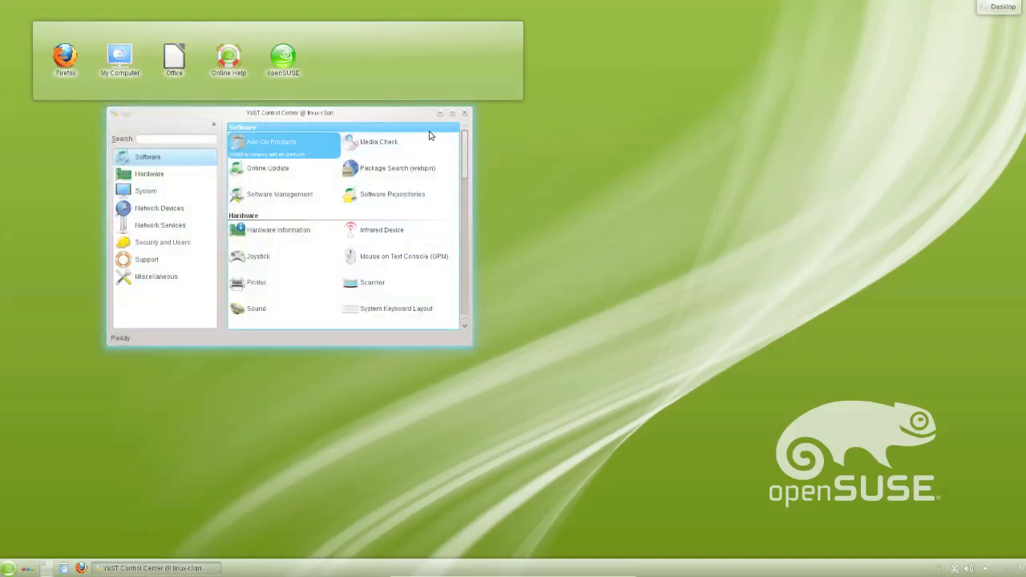
- Open the Samba Server configuration from YaST's Network Services
drag(415, 114, 660, 185)
drag(708, 237, 712, 283)
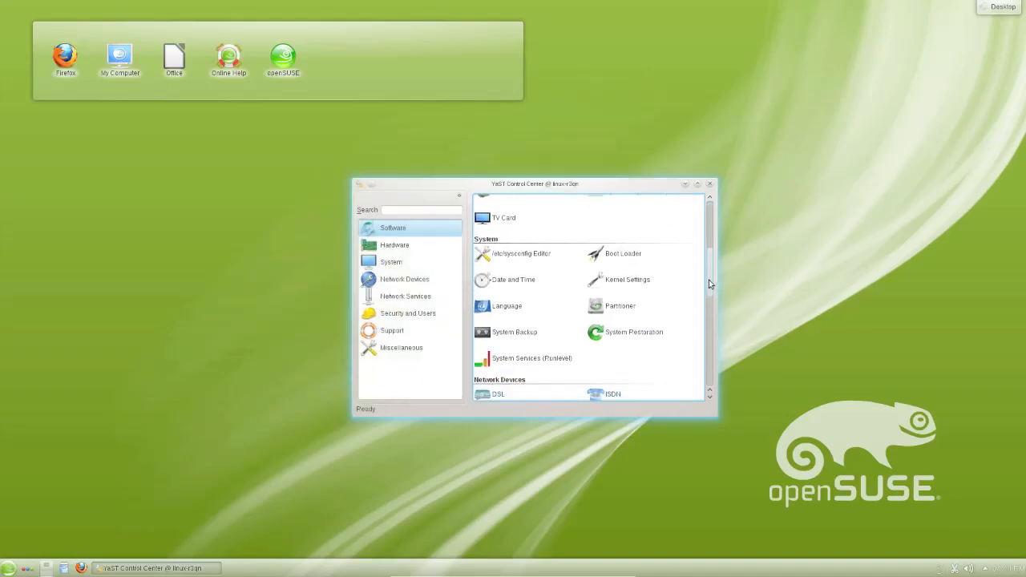
click(415, 296)
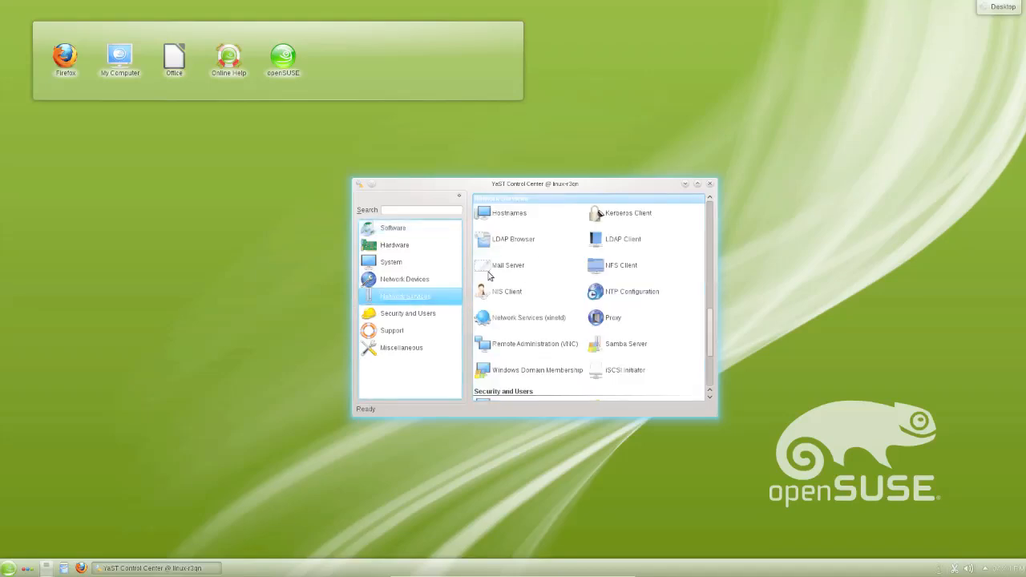
click(664, 345)
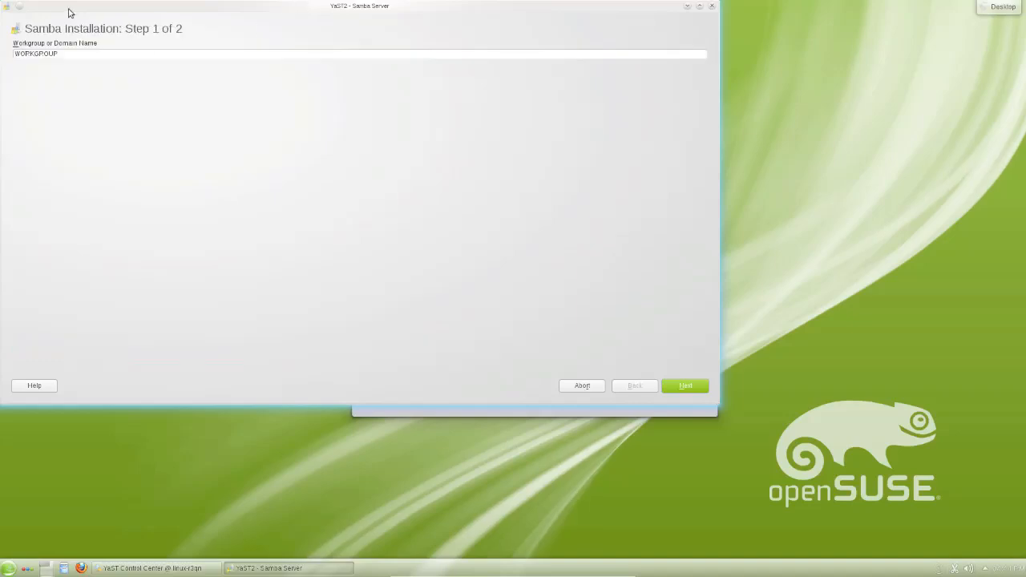
- Accept WORKGROUP as the workgroup name and Not a Domain Controller as the Samba server type
drag(69, 13, 210, 79)
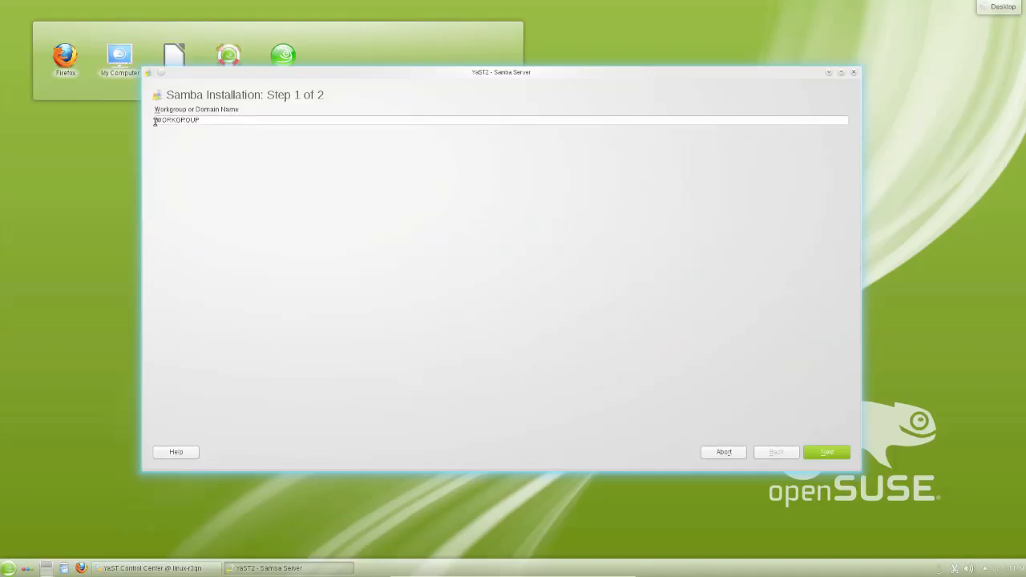
click(826, 452)
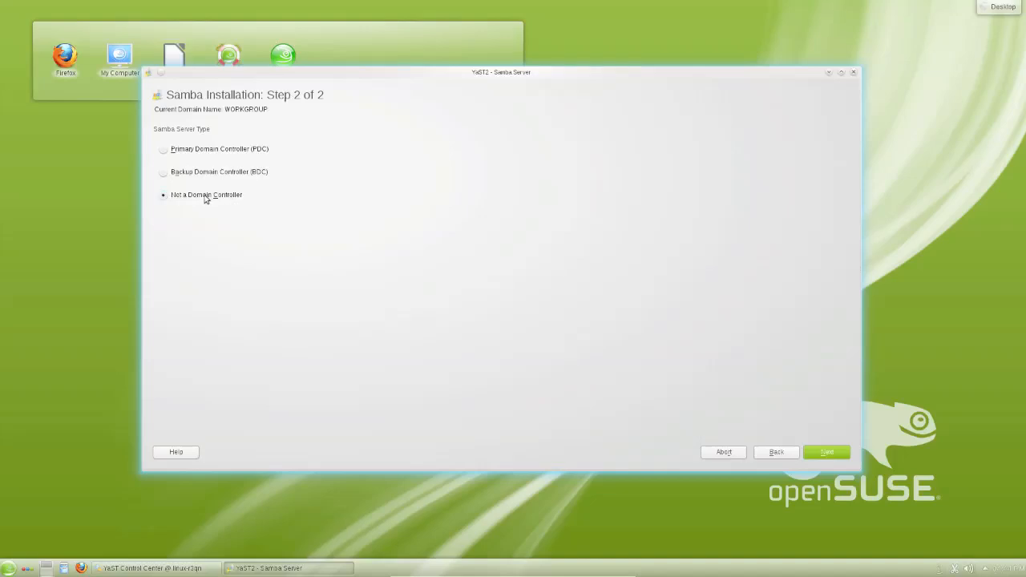
click(817, 447)
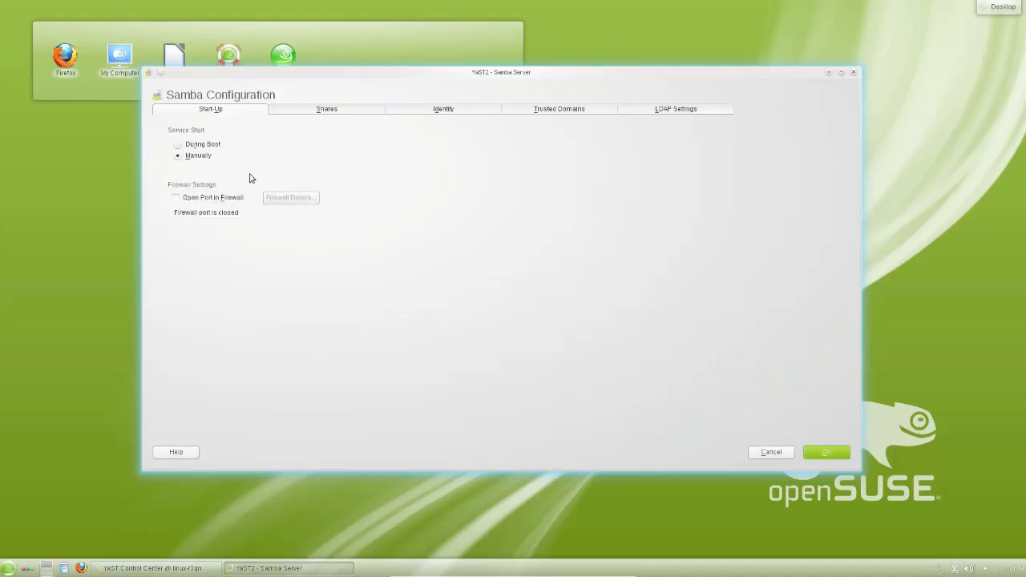
- Set the Samba service to start during boot with its firewall port open, save the configuration and close YaST
click(231, 197)
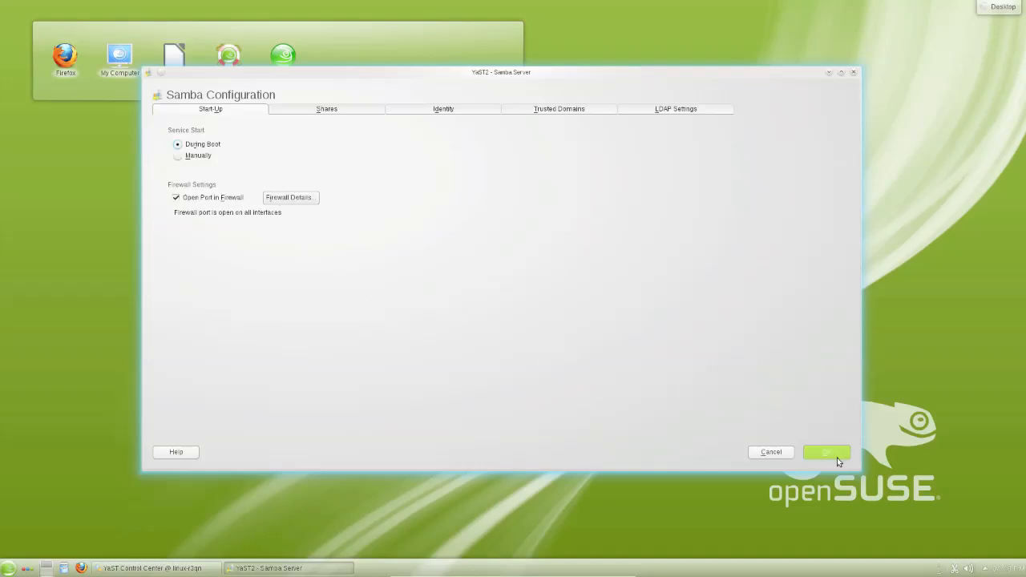
click(837, 457)
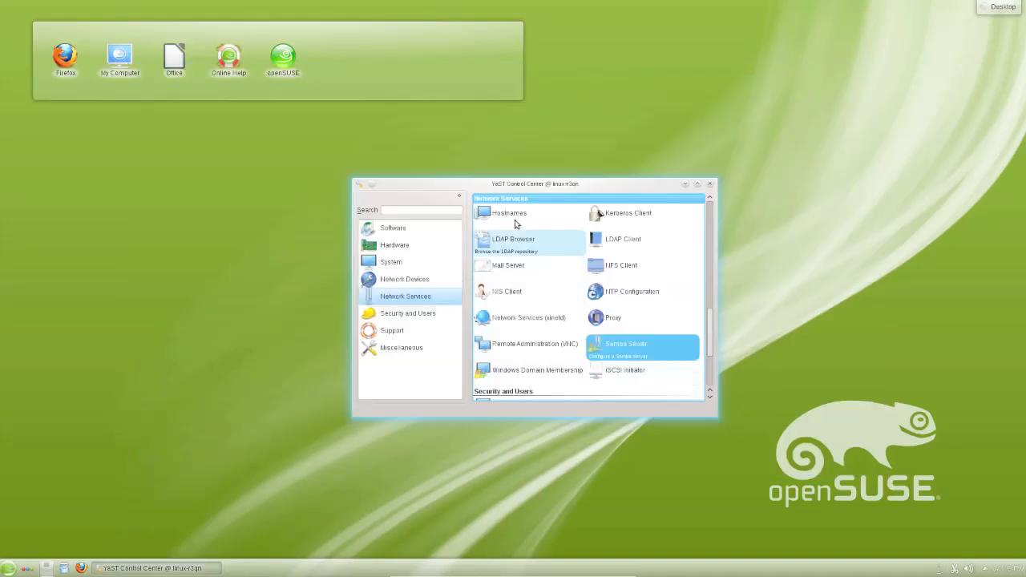
drag(472, 185, 504, 172)
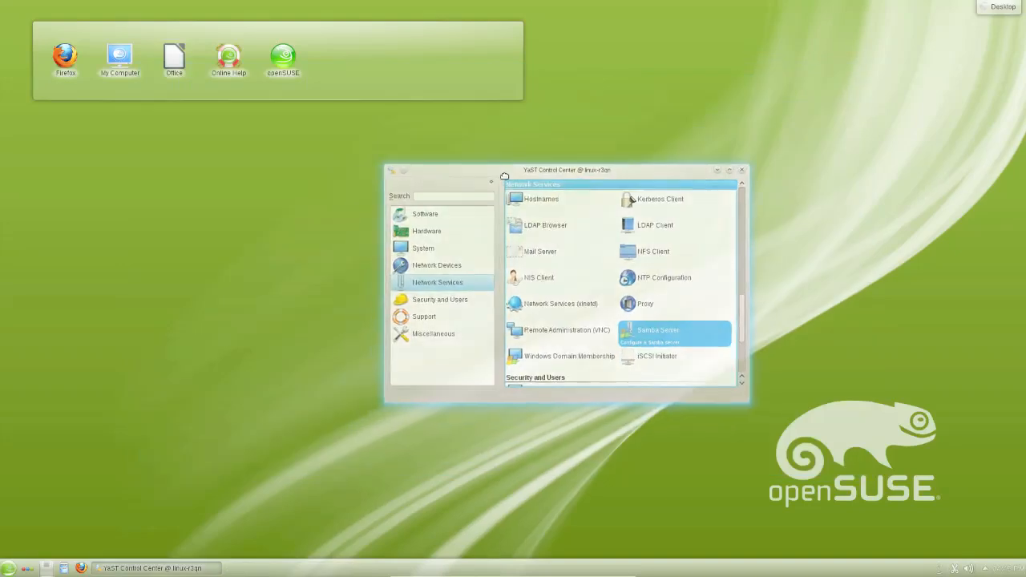
click(743, 172)
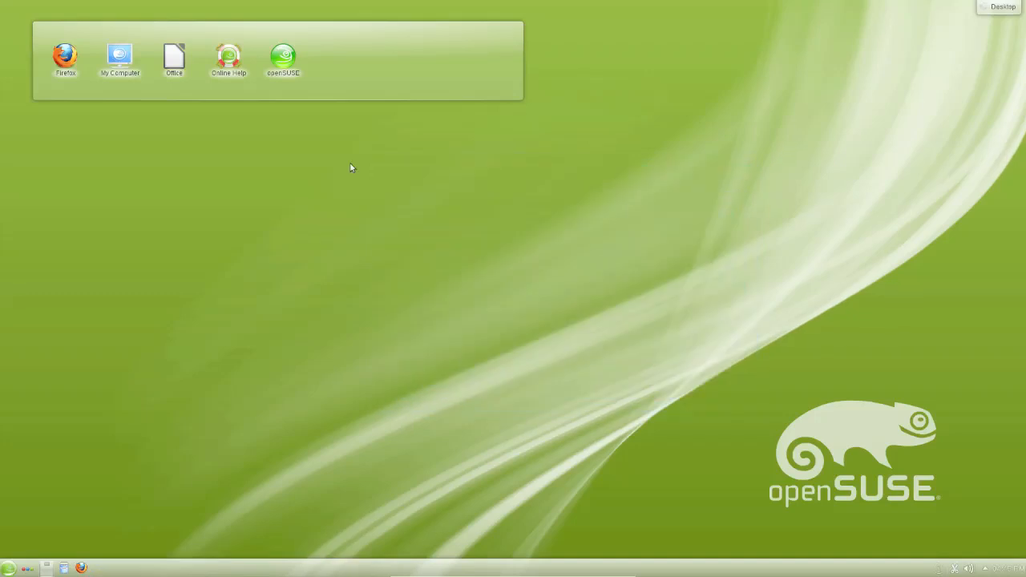
- Browse the network's Samba shares in the Dolphin file manager and open the workgroup to view its computers
click(63, 567)
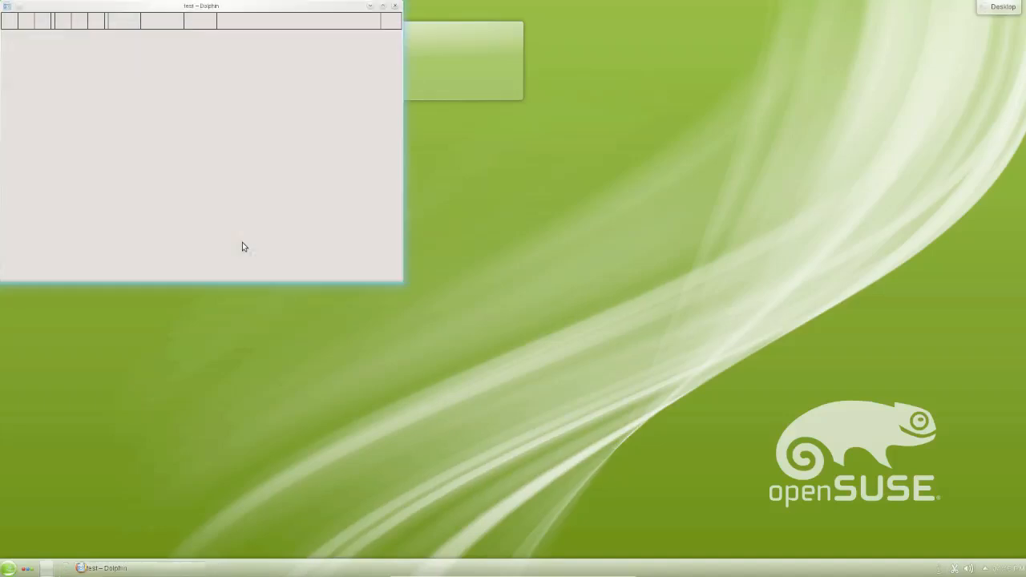
drag(181, 11, 523, 183)
click(368, 220)
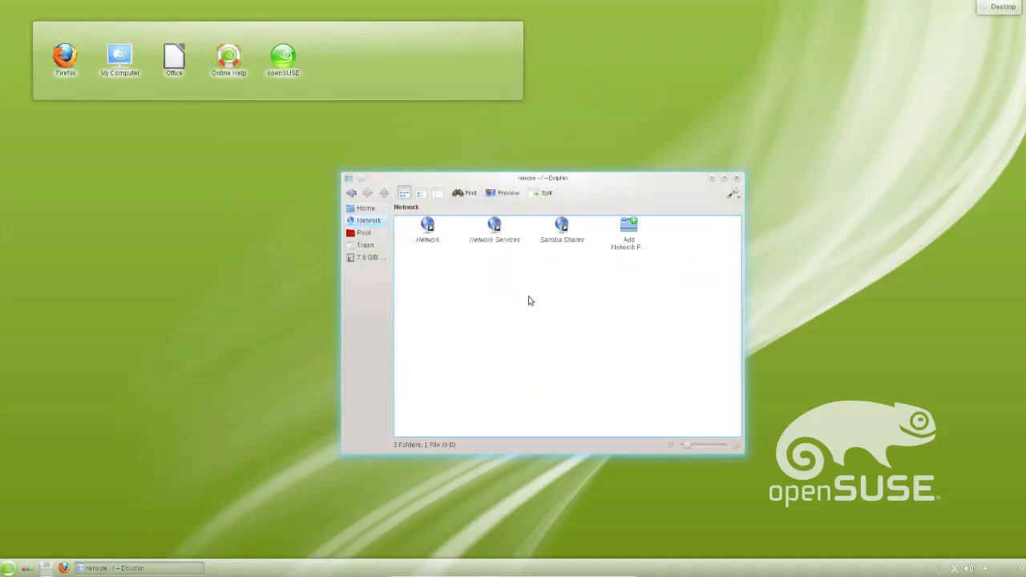
click(575, 243)
click(427, 240)
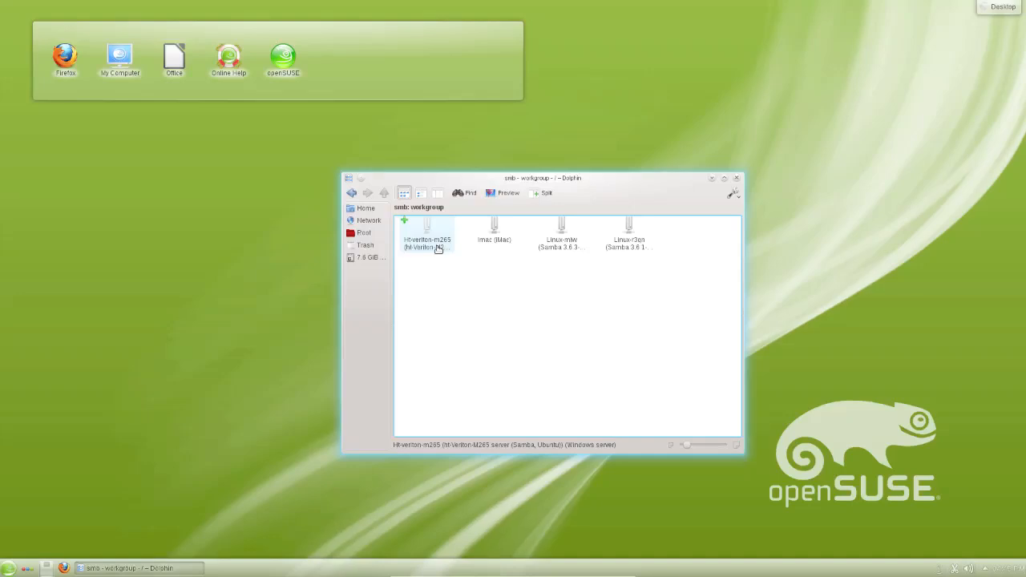
drag(598, 194, 573, 197)
drag(730, 211, 846, 201)
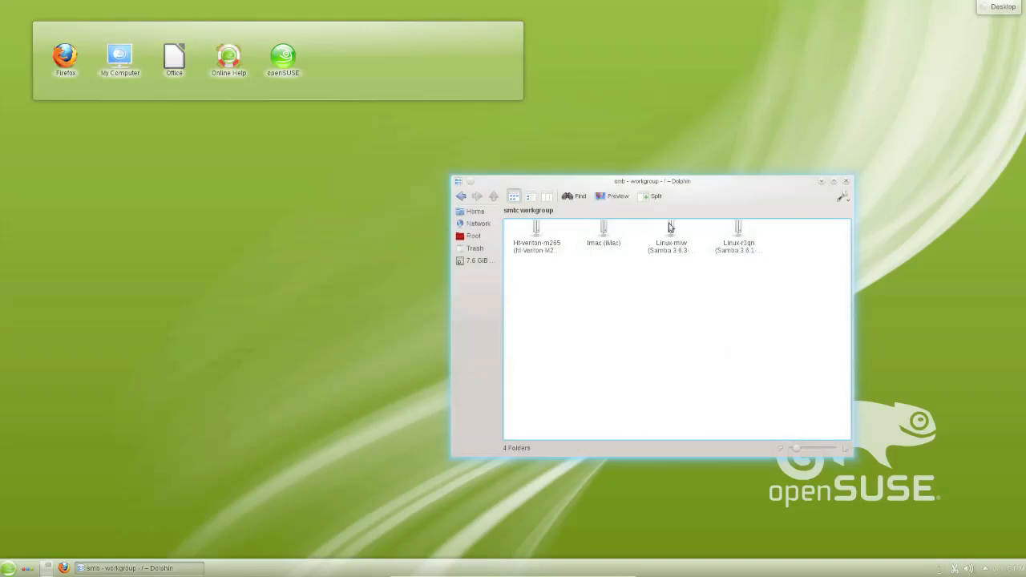
drag(705, 191, 680, 207)
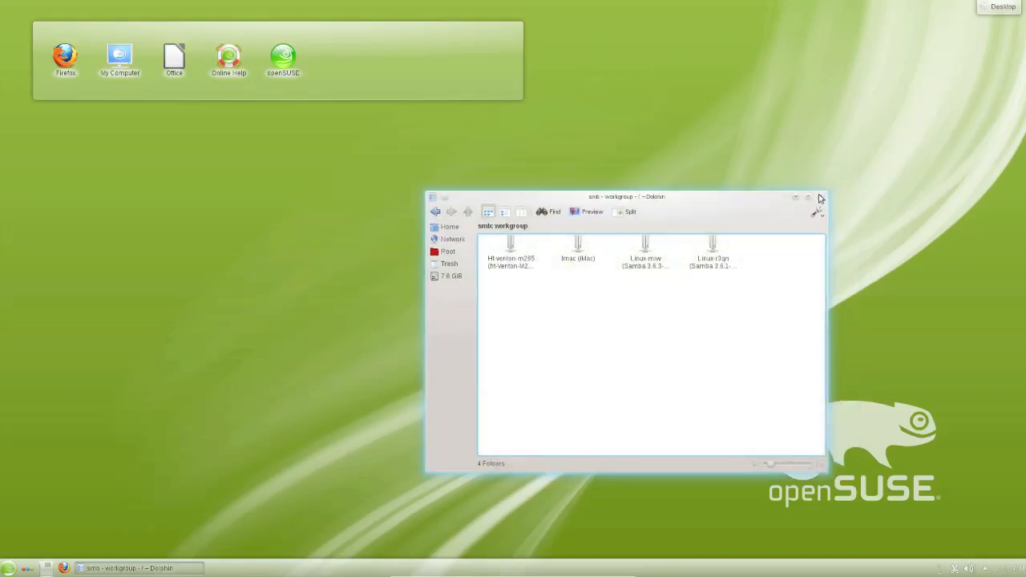